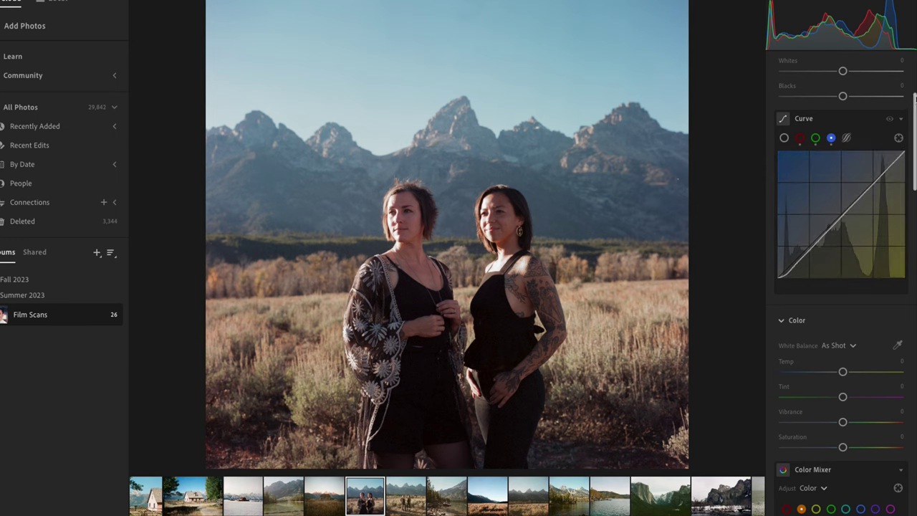
Step: Set Contrast to −50, Highlights to −35, Shadows to +15, Blacks to −35 and Exposure to +0.51, and compare with the original
drag(843, 158, 813, 157)
drag(844, 183, 852, 208)
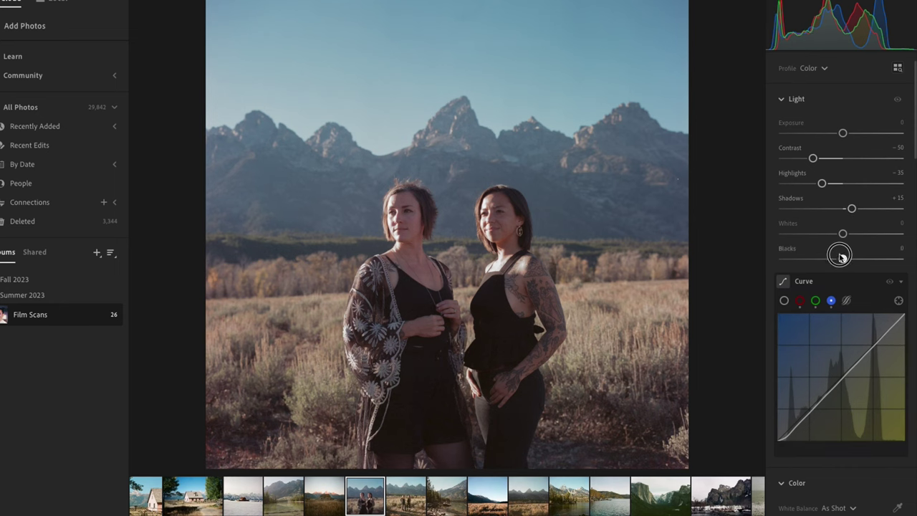
drag(840, 256, 822, 258)
drag(843, 132, 850, 130)
key(backslash)
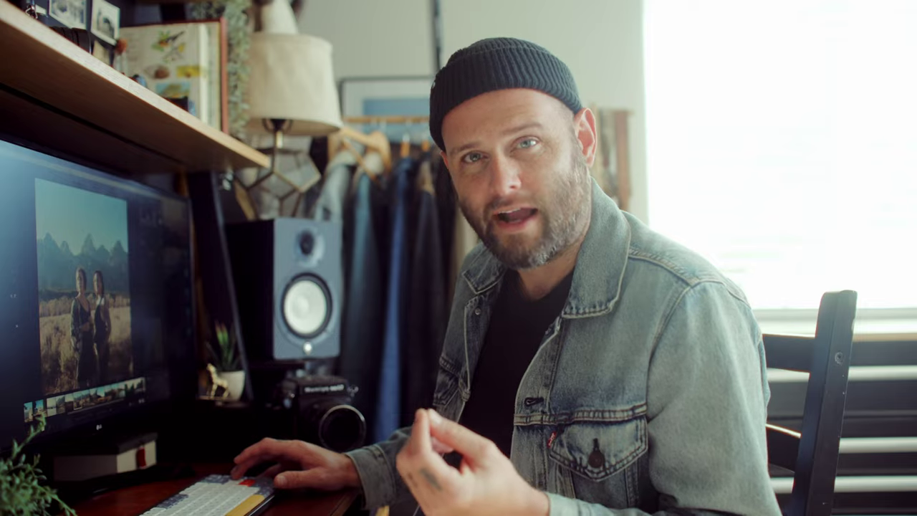
key(backslash)
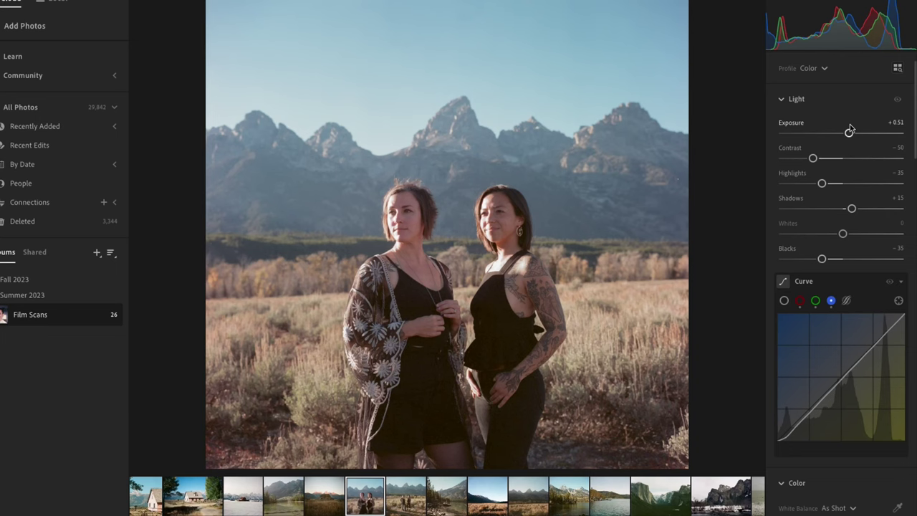
Step: Shift the blue curve's black point slightly further inward on the photo of the two women
scroll(780, 407, down, 1)
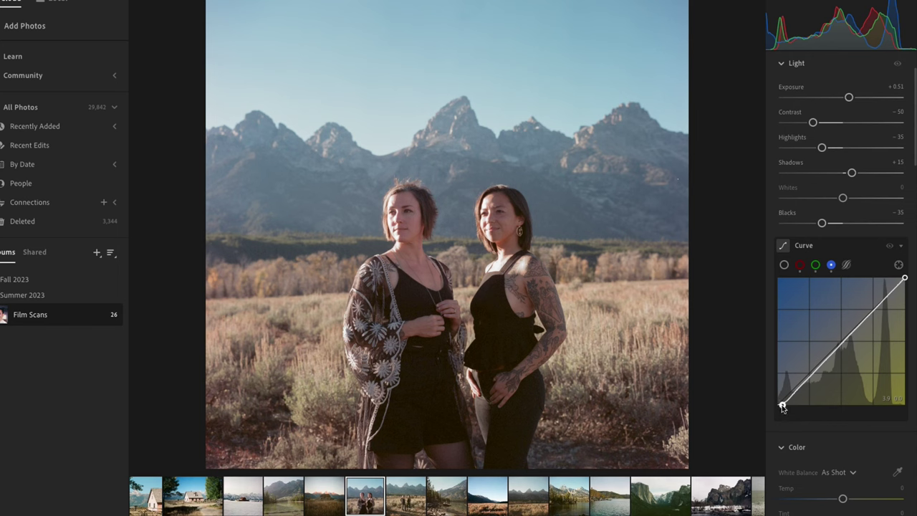
drag(783, 407, 786, 404)
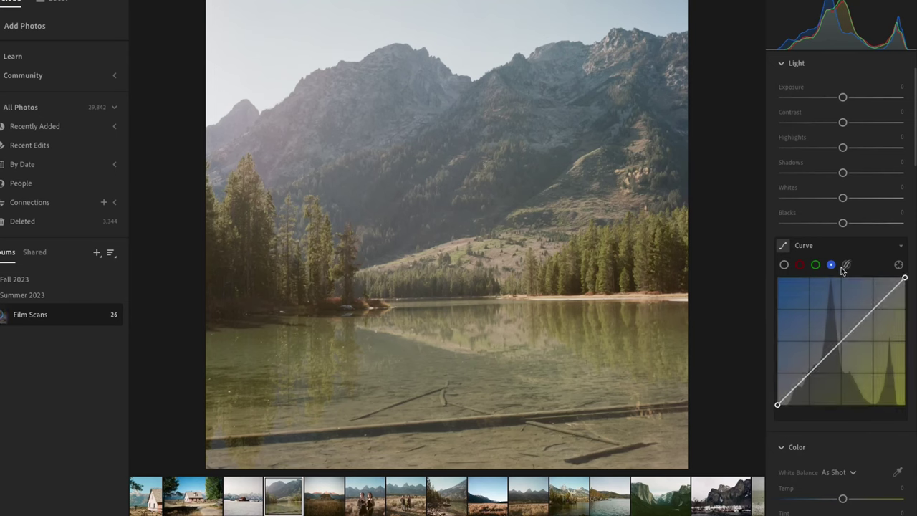
Step: Move the black points of the lake photo's red, green and blue curves in to where each histogram begins, and compare with the original
click(800, 265)
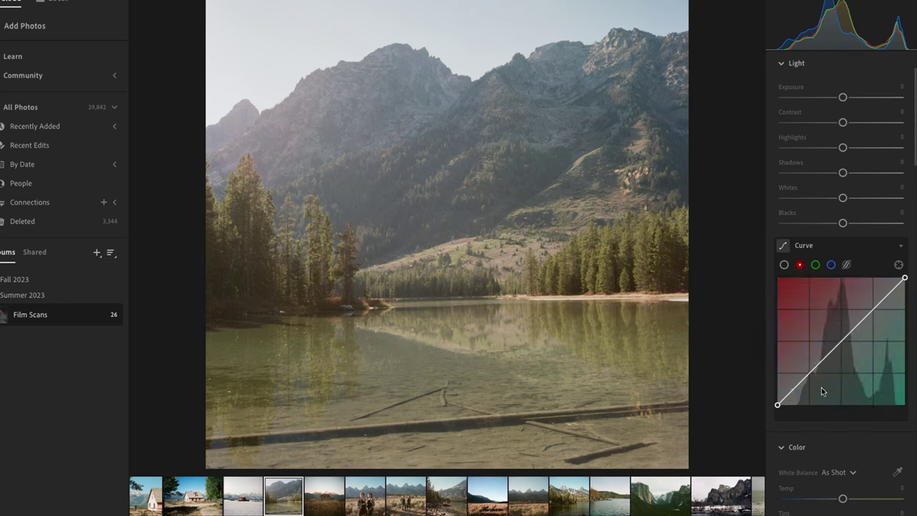
drag(776, 405, 799, 406)
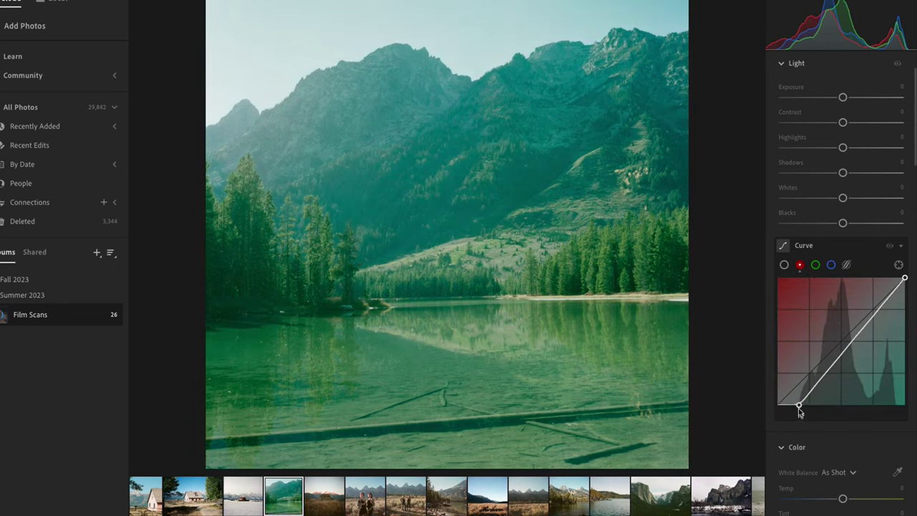
click(816, 265)
drag(778, 406, 796, 406)
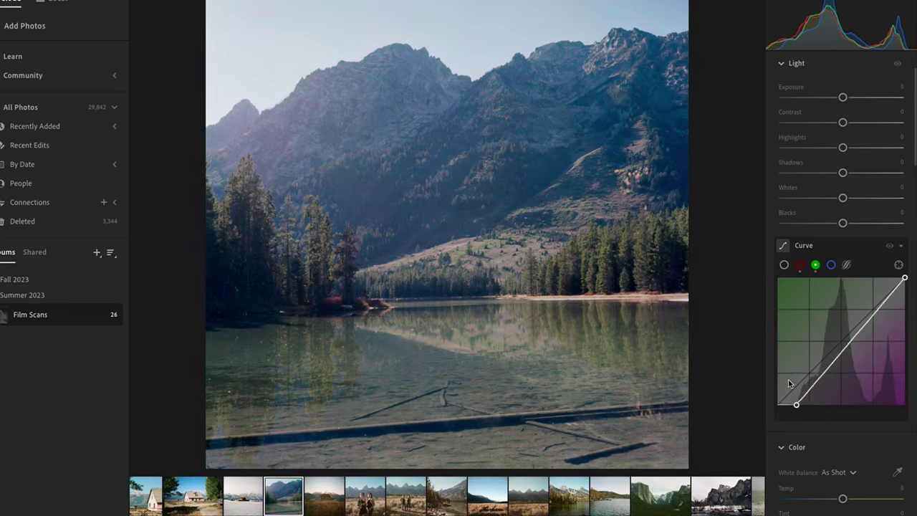
click(831, 265)
drag(783, 410, 788, 411)
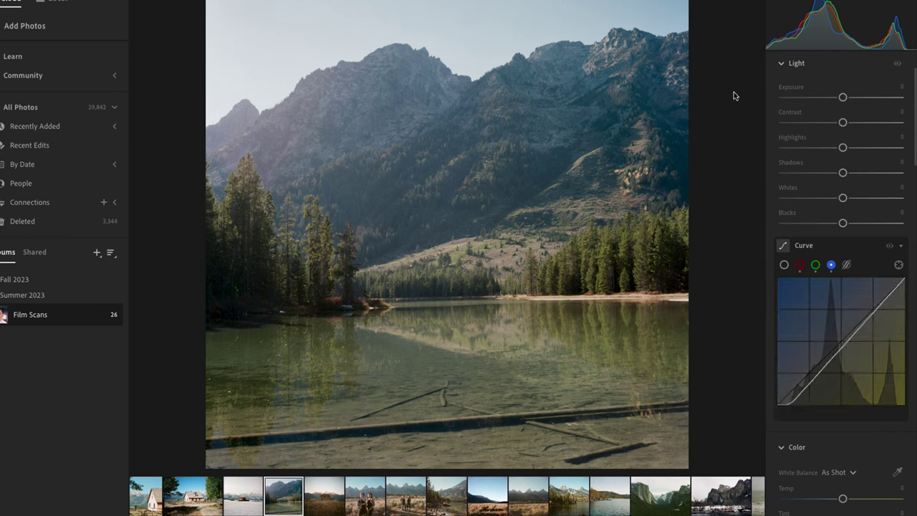
key(backslash)
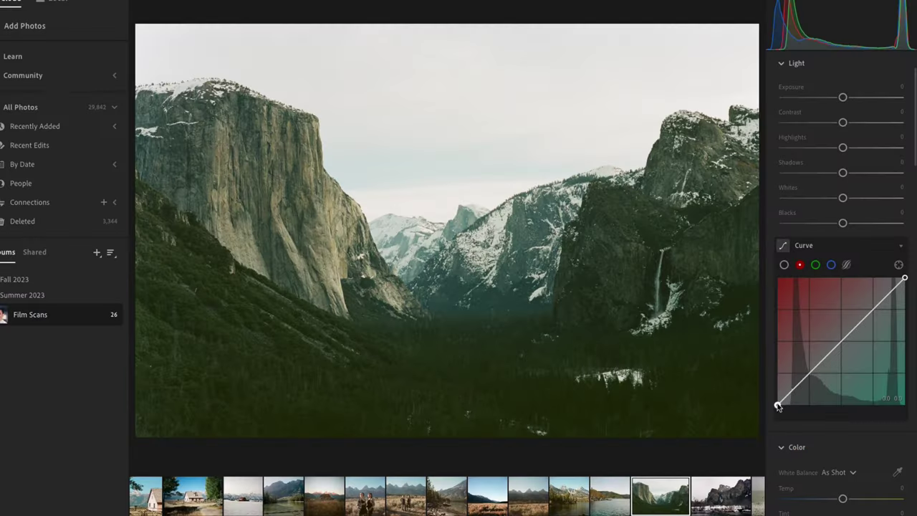
Step: Move the black points of the snowy valley photo's red, green and blue curves in to the start of each histogram
mouse_move(778, 407)
mouse_down()
mouse_move(793, 408)
mouse_move(784, 406)
mouse_up()
click(815, 264)
click(831, 265)
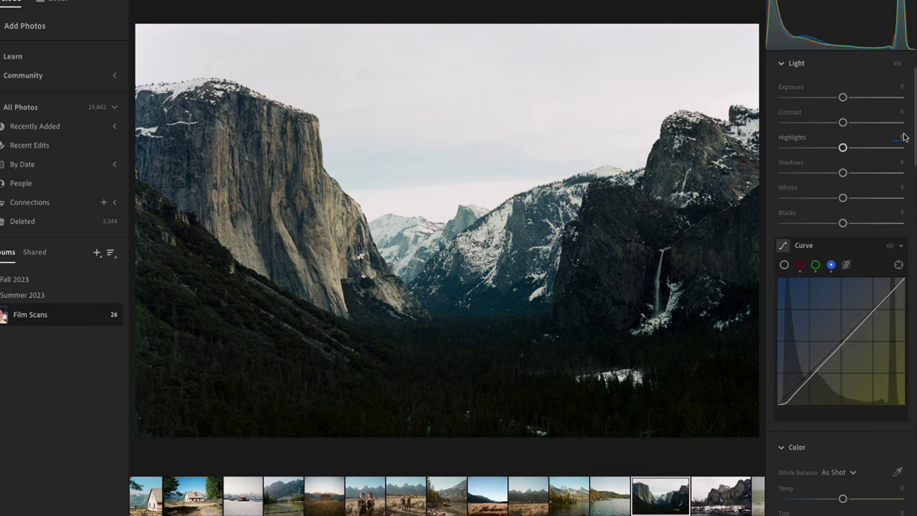
Step: Set the valley photo's Contrast to −37 and Highlights to −26, raise Blacks, and compare with the original
drag(843, 123, 827, 148)
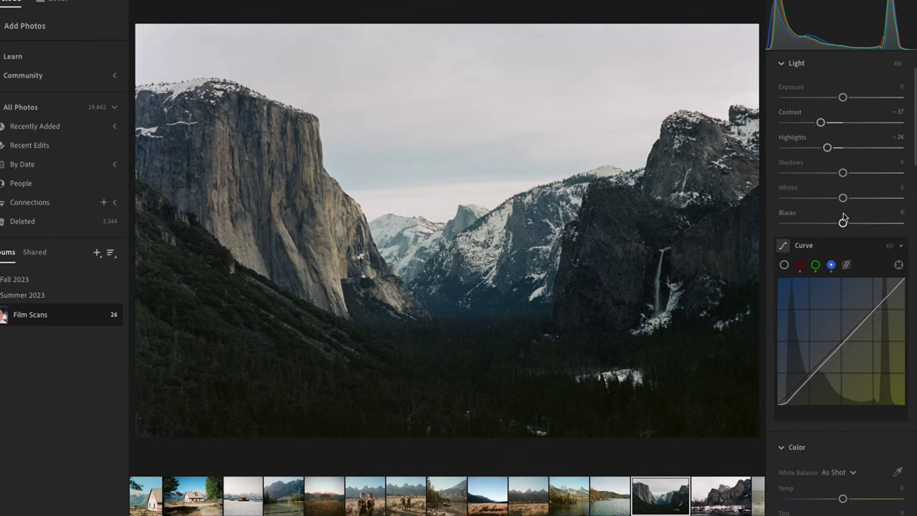
drag(844, 221, 869, 222)
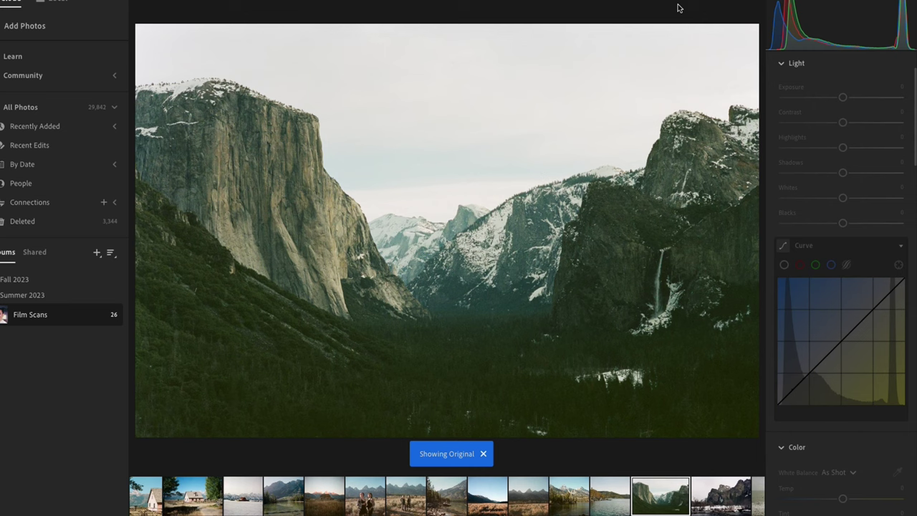
key(backslash)
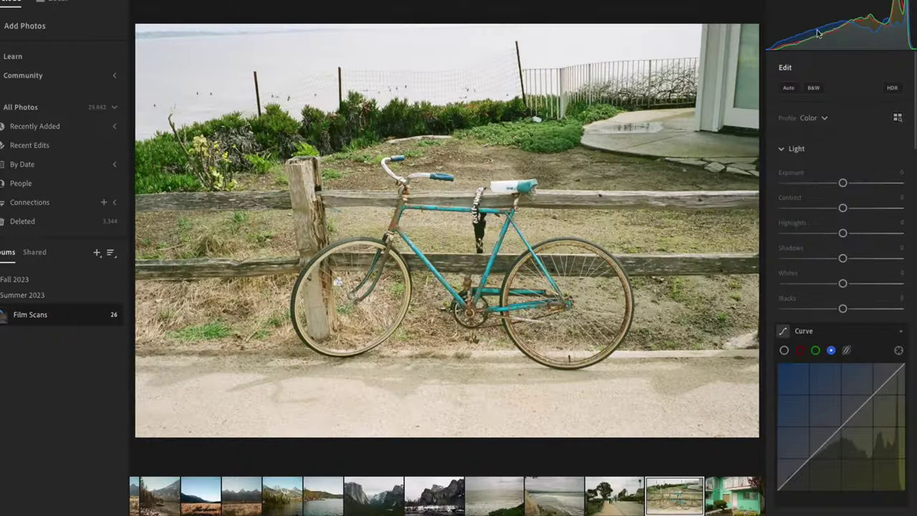
Step: Move the bicycle photo's curve black points inward to 5.7 for red, 7.5 for green and 3.1 for blue
click(798, 350)
drag(779, 491, 786, 491)
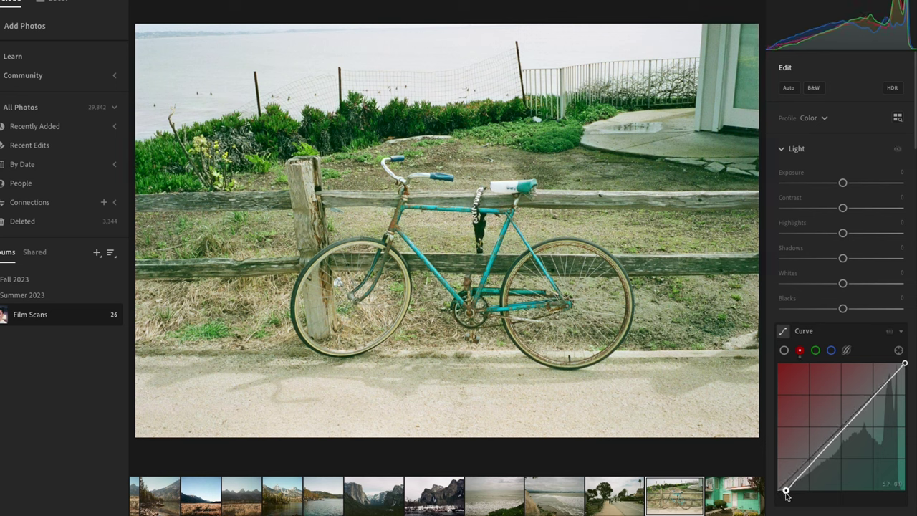
click(816, 350)
drag(777, 491, 787, 492)
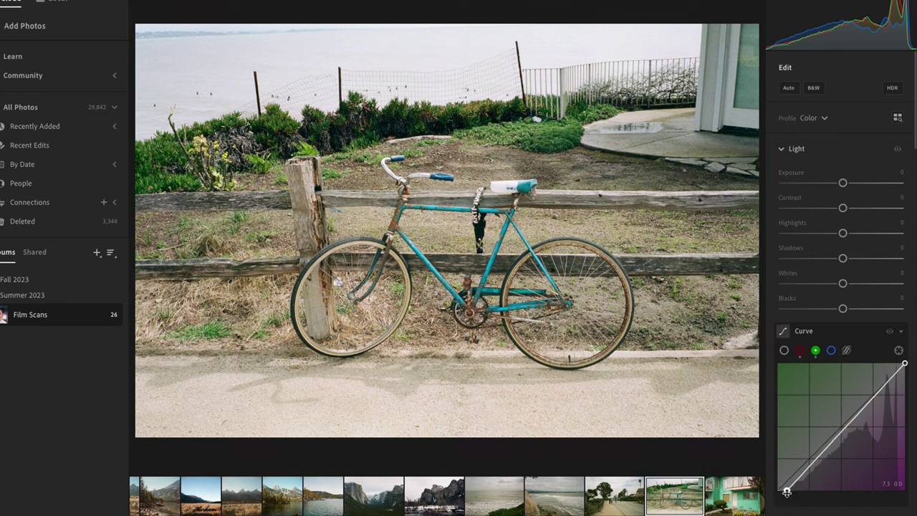
click(831, 351)
drag(778, 492, 781, 492)
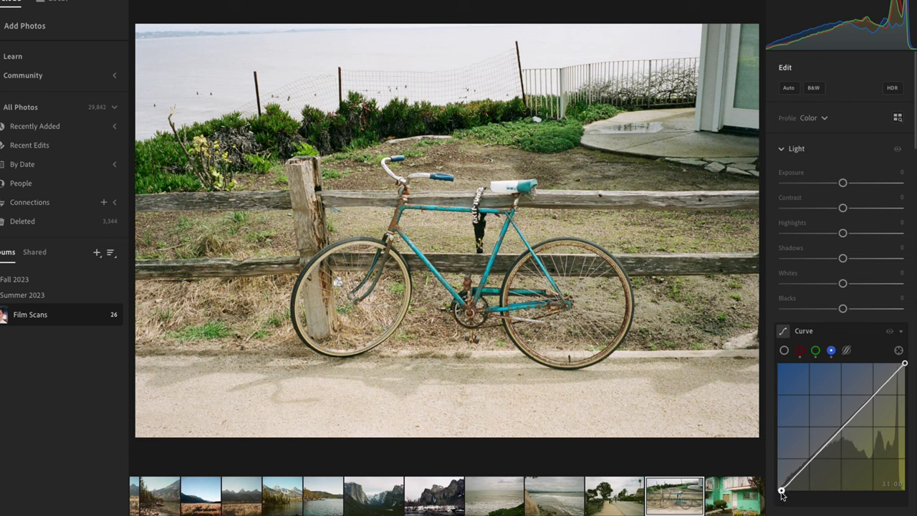
Step: Compare the bicycle photo's original and edited versions, including a close-up of the shrubs behind the fence
key(backslash)
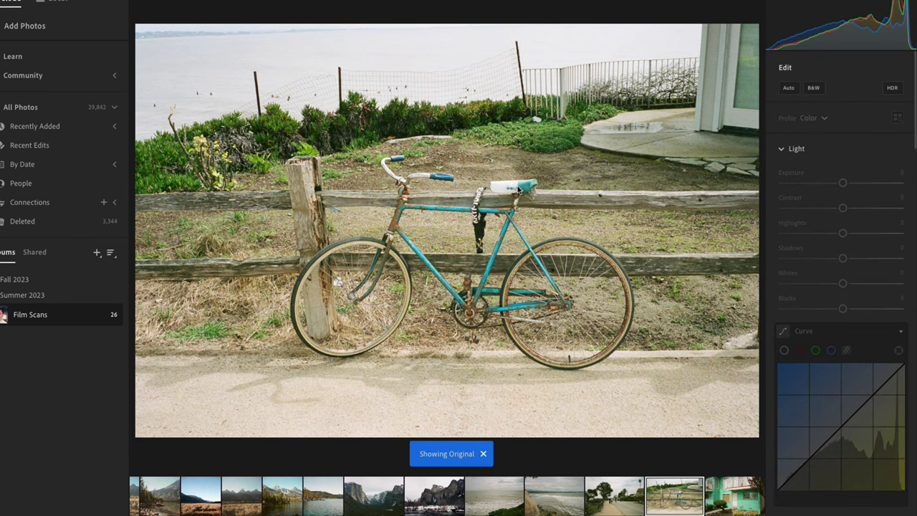
key(backslash)
key(backslash)
key(backslash)
click(368, 111)
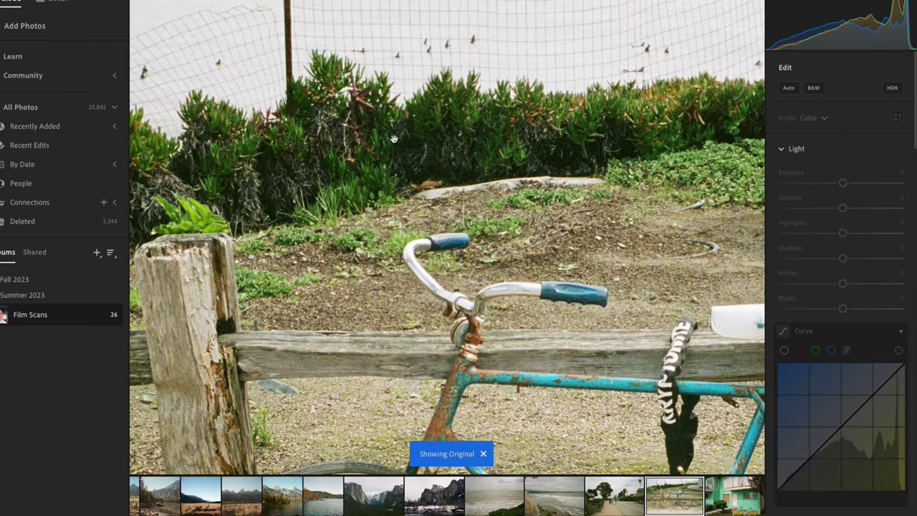
click(393, 138)
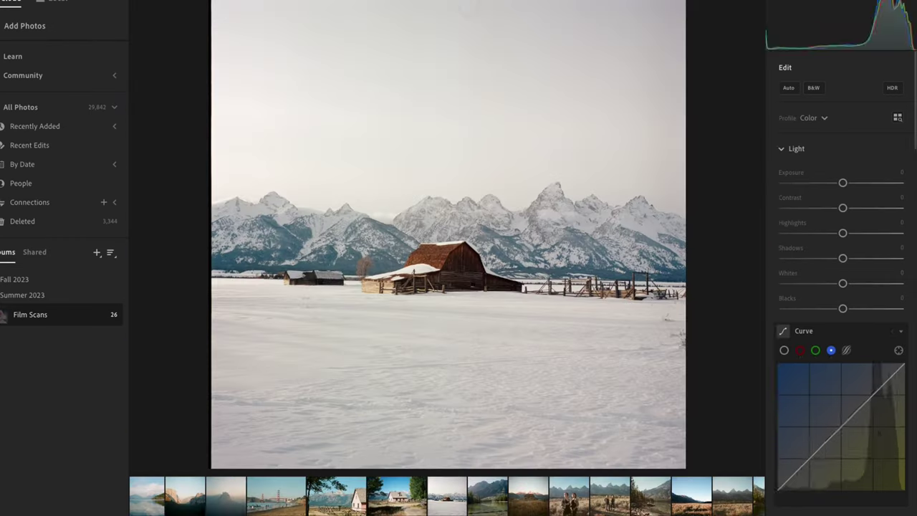
Step: Move the black points of the snowy barn photo's red and green curves slightly inward, and the blue one to 3.9
key(shift+v)
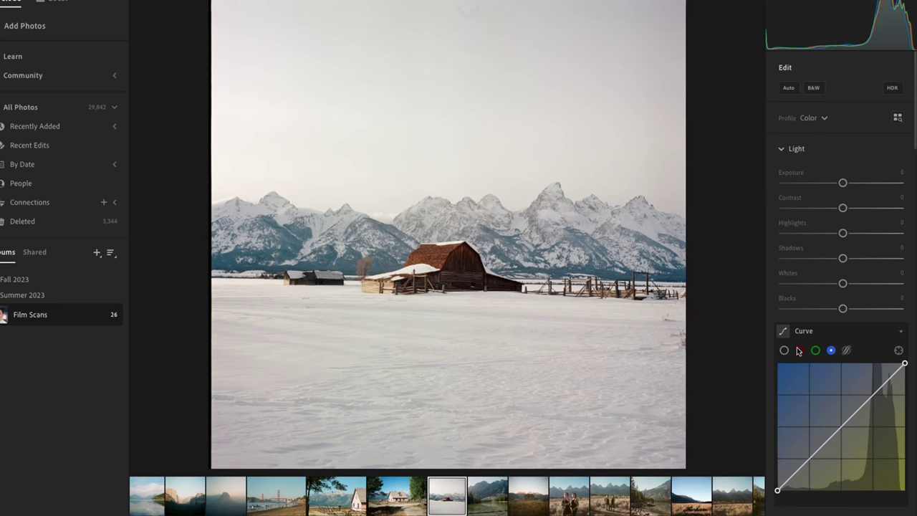
click(799, 349)
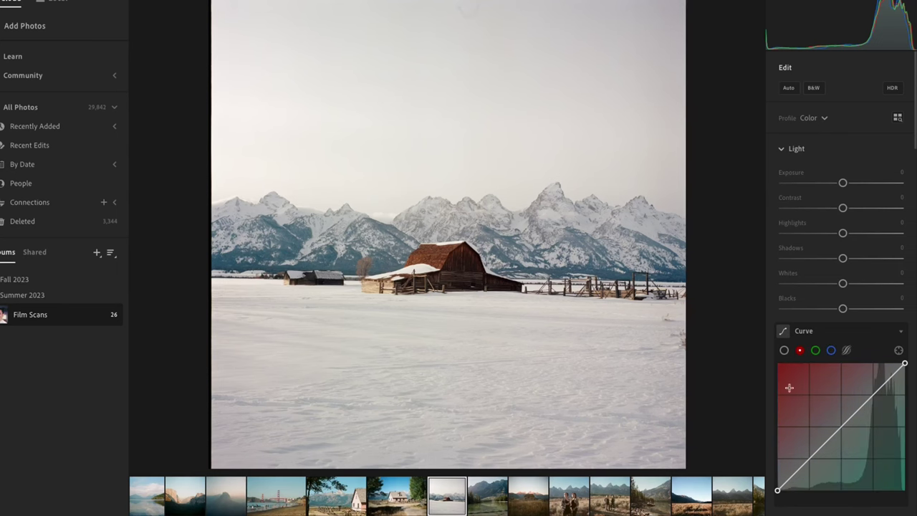
click(779, 489)
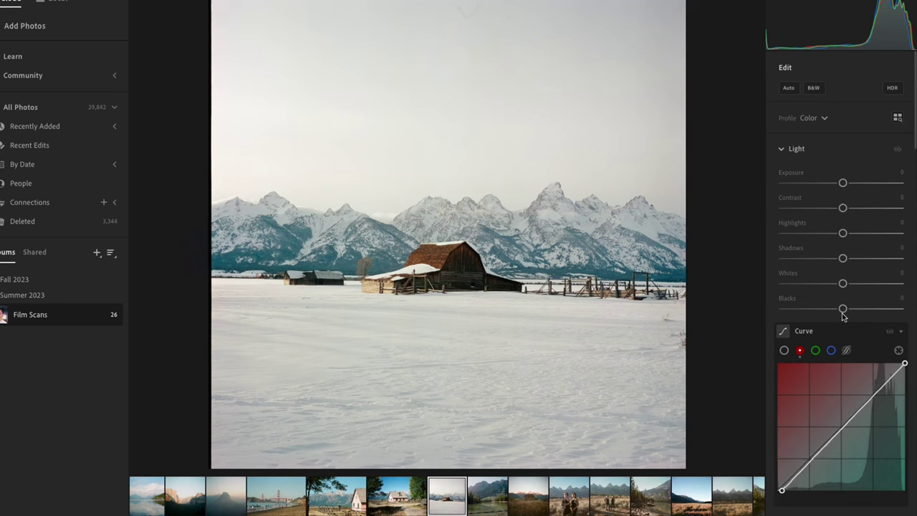
click(816, 350)
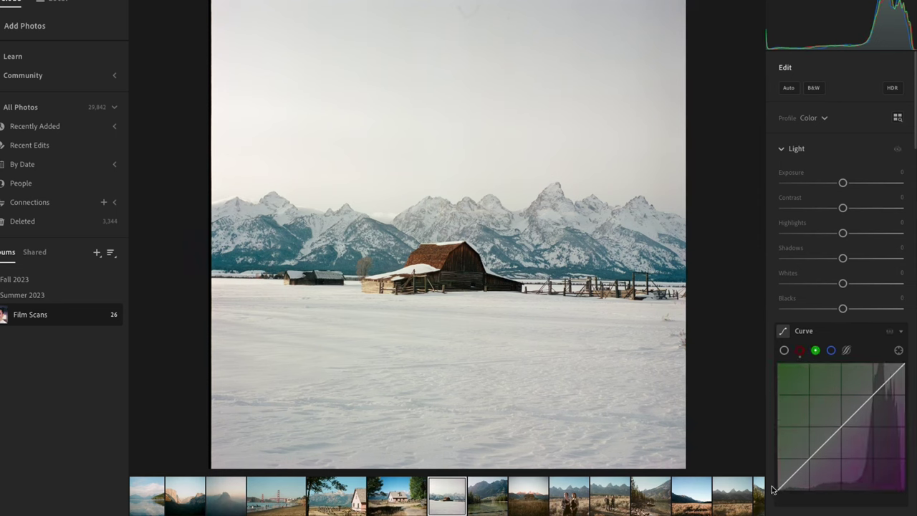
drag(776, 490, 781, 490)
click(831, 350)
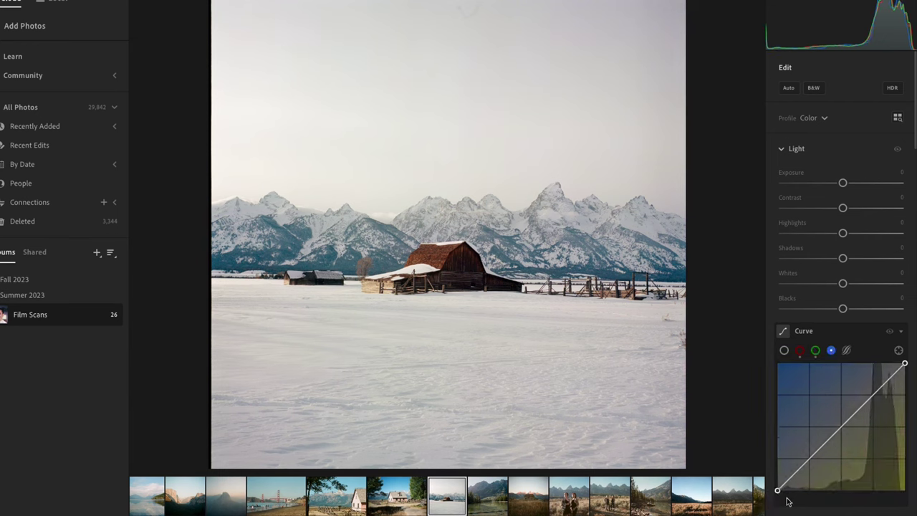
drag(780, 490, 784, 492)
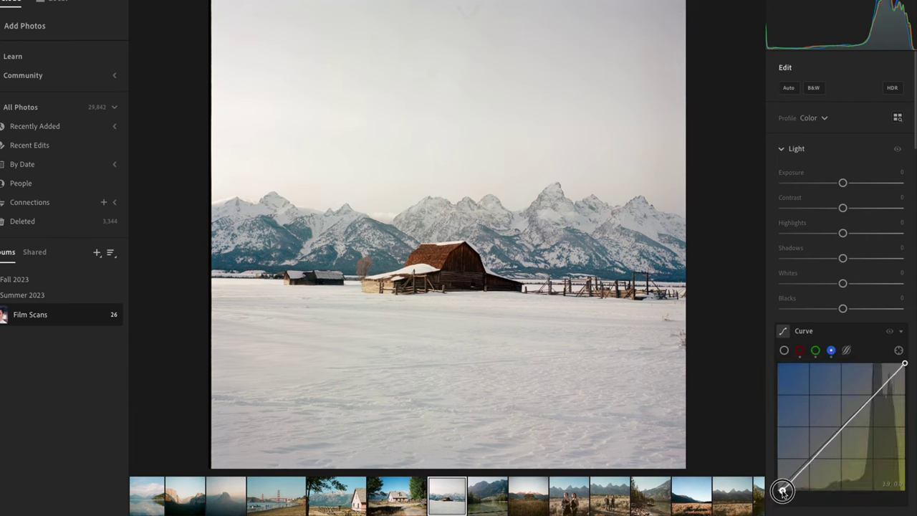
Step: Pull the barn photo's curve white points inward for red and blue, and to 95.7 for green, to neutralize the highlights
click(800, 350)
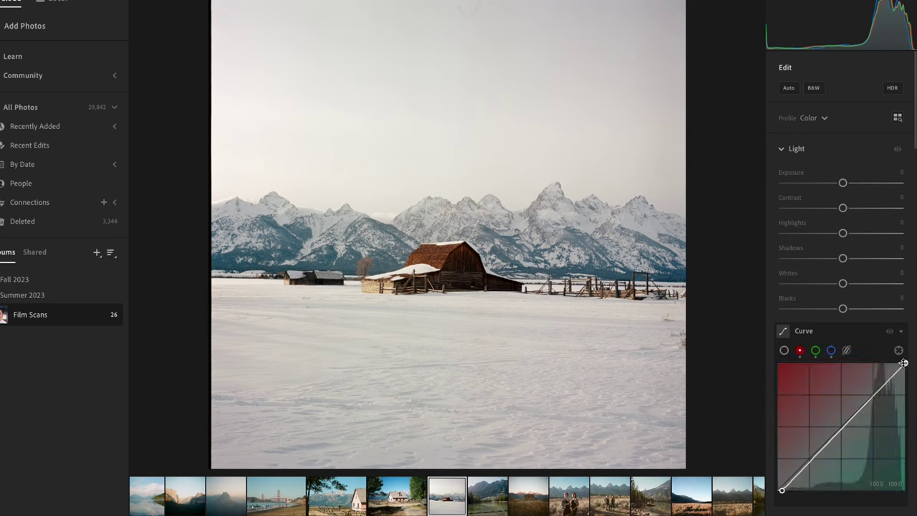
drag(904, 364, 899, 362)
click(814, 351)
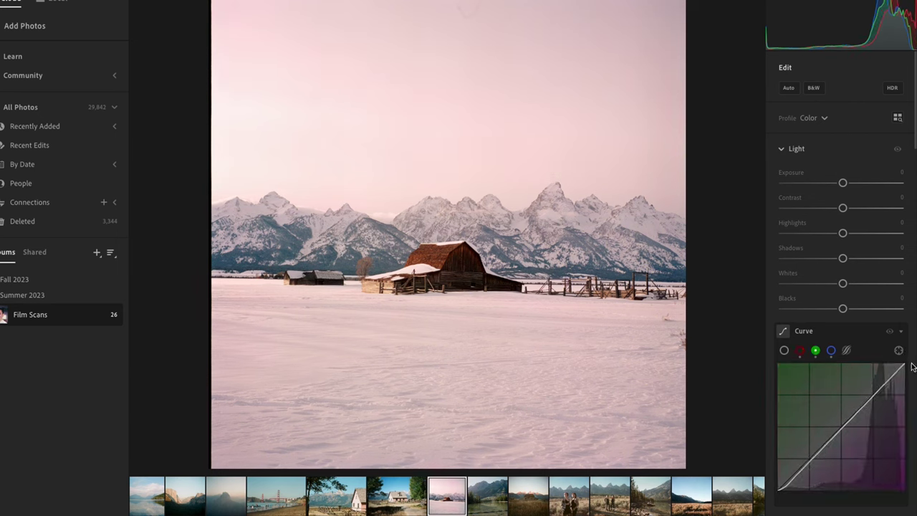
drag(902, 363, 899, 363)
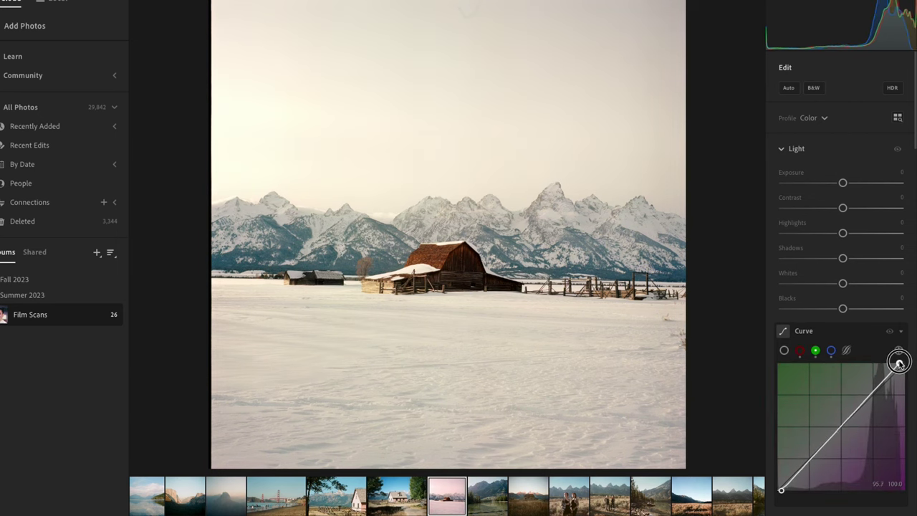
click(832, 351)
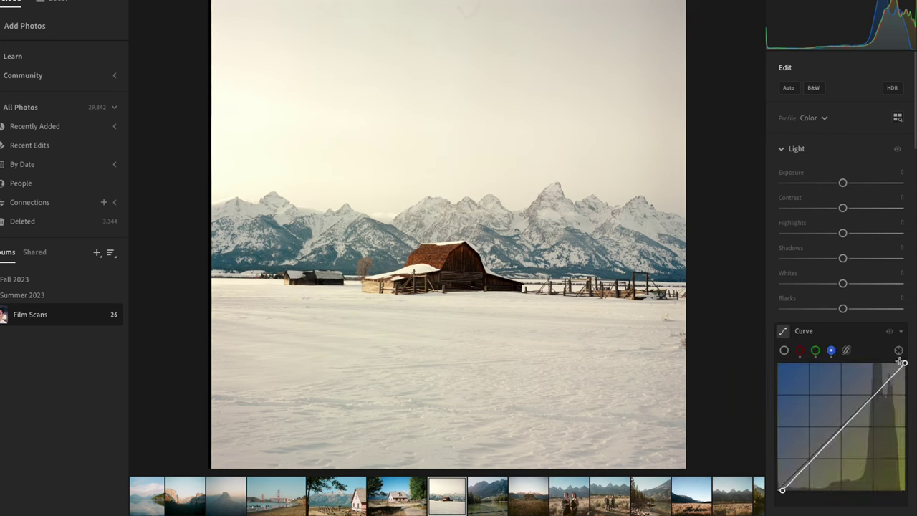
drag(904, 363, 896, 362)
Step: Compare the barn photo's original and edited versions to check the color cast in the snow and sky
key(backslash)
key(backslash)
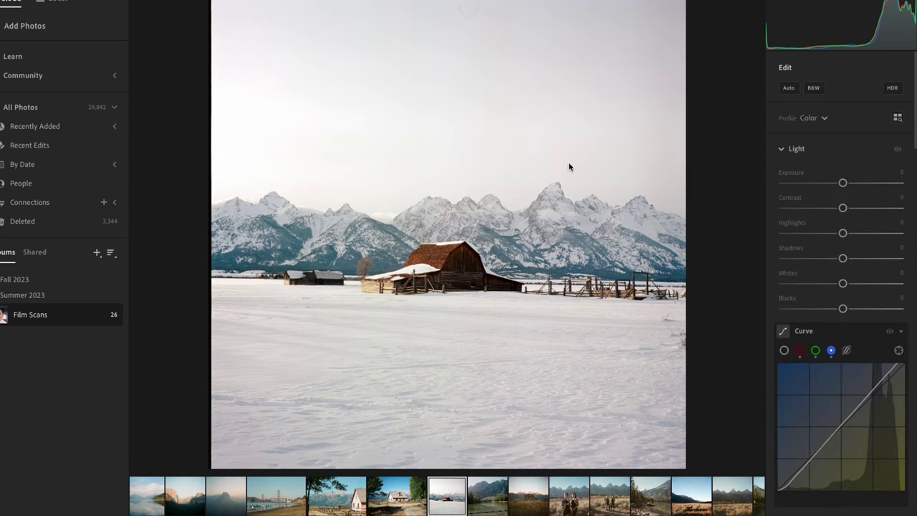
key(backslash)
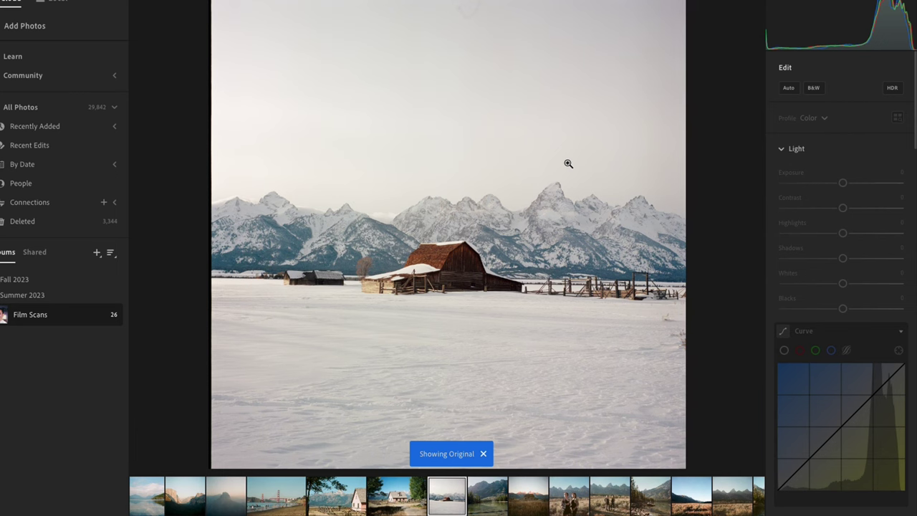
key(backslash)
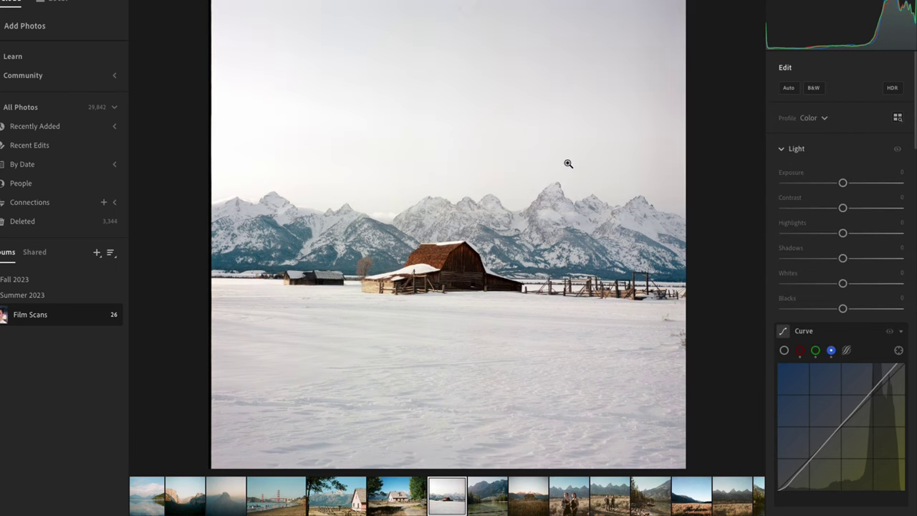
key(backslash)
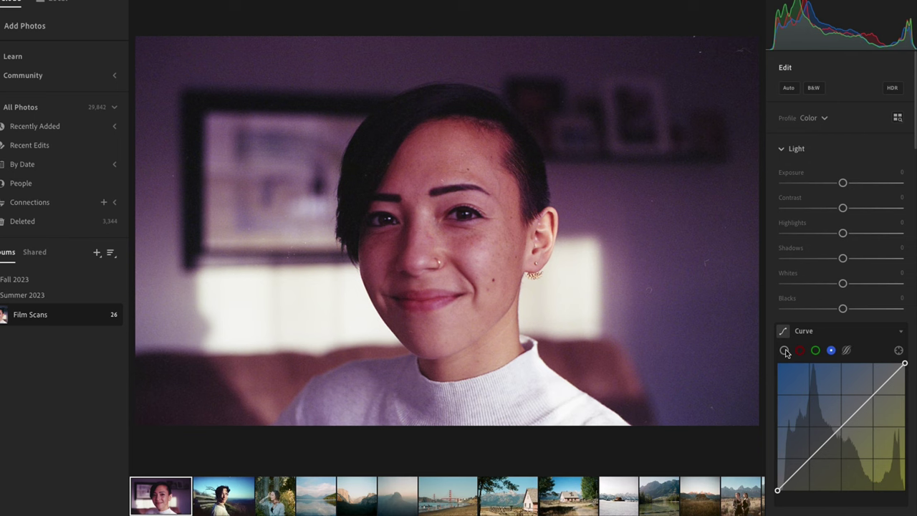
Step: Move the black points of the indoor portrait's green and blue curves inward, and the red one to 5.5
click(800, 351)
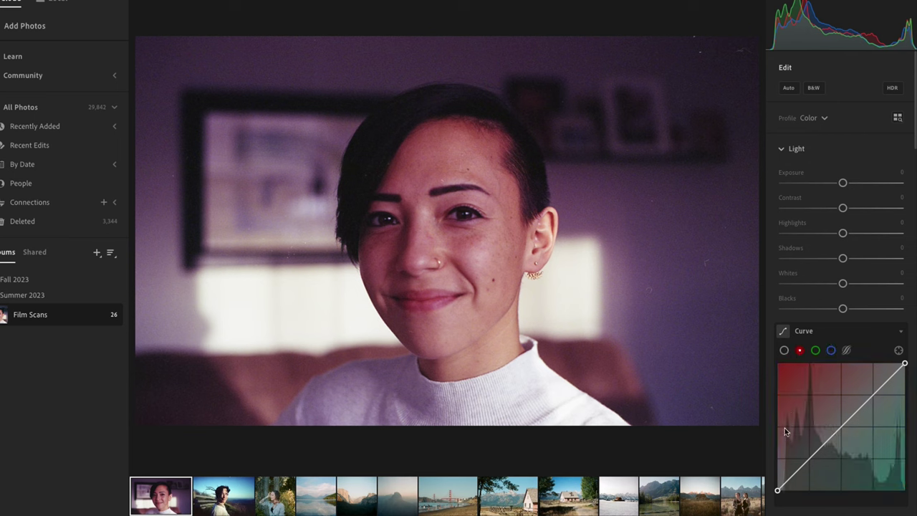
drag(777, 487, 780, 487)
click(814, 351)
click(831, 350)
scroll(792, 350, down, 1)
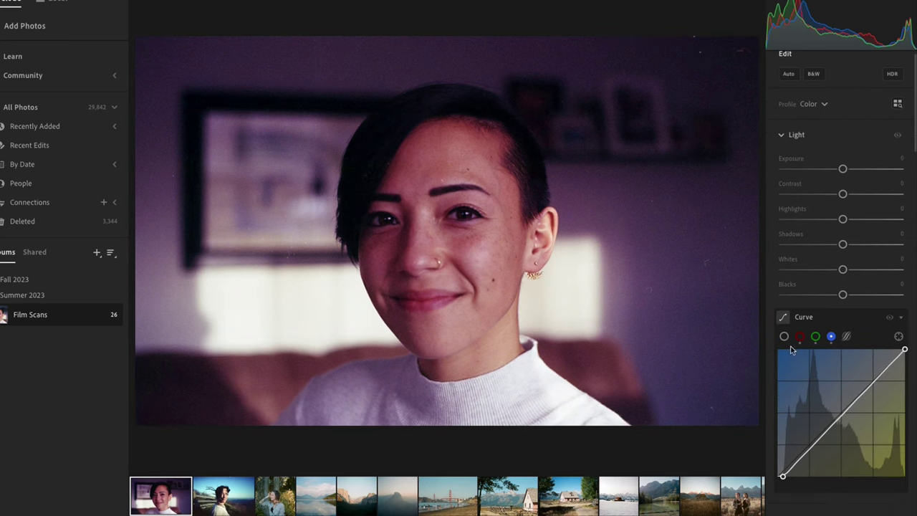
click(800, 337)
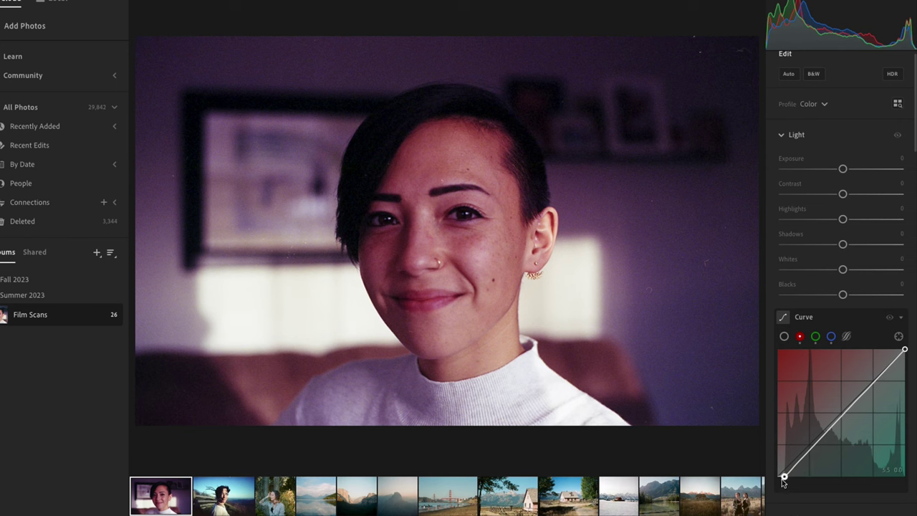